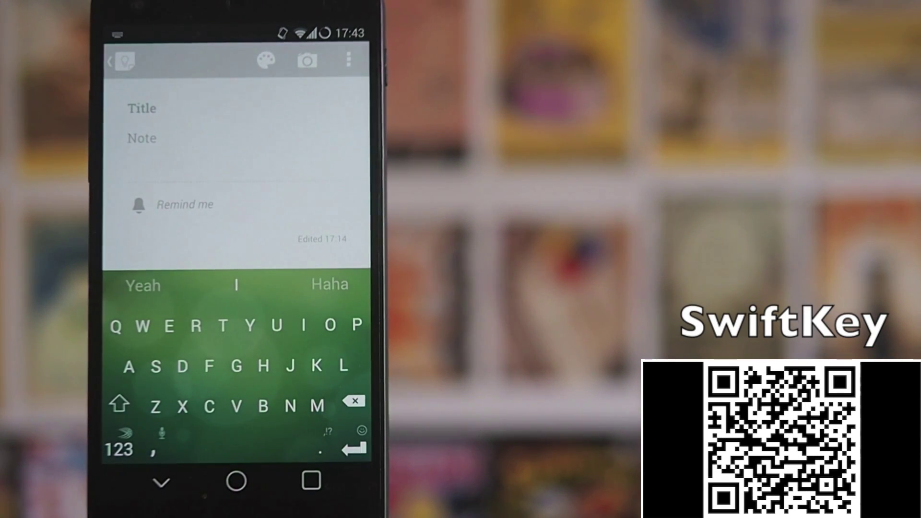
pyautogui.write('The q')
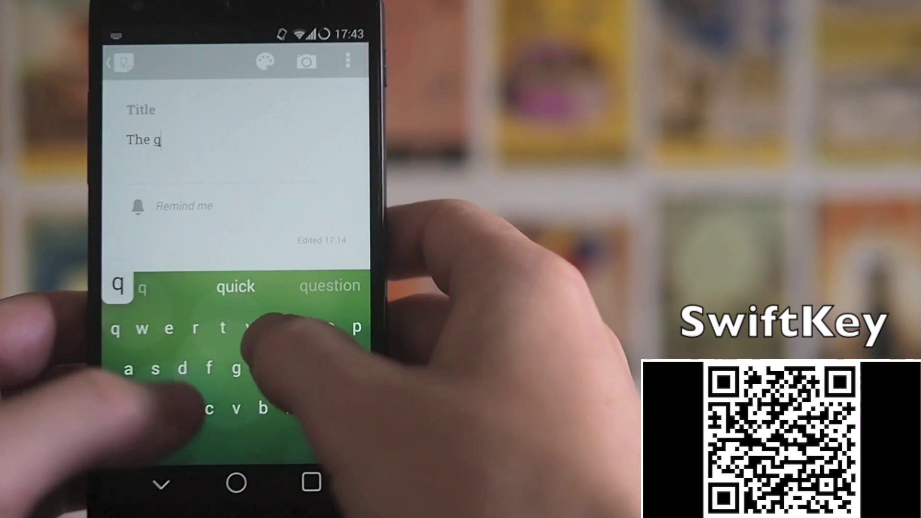
pyautogui.write('uick')
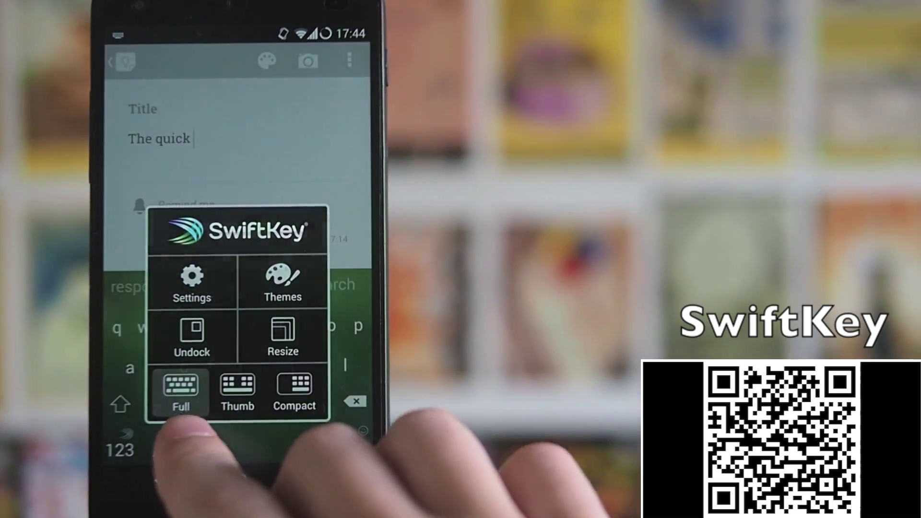
# Try SwiftKey's Thumb split layout, then settle on the Compact one-handed layout.
pyautogui.click(181, 392)
pyautogui.click(126, 436)
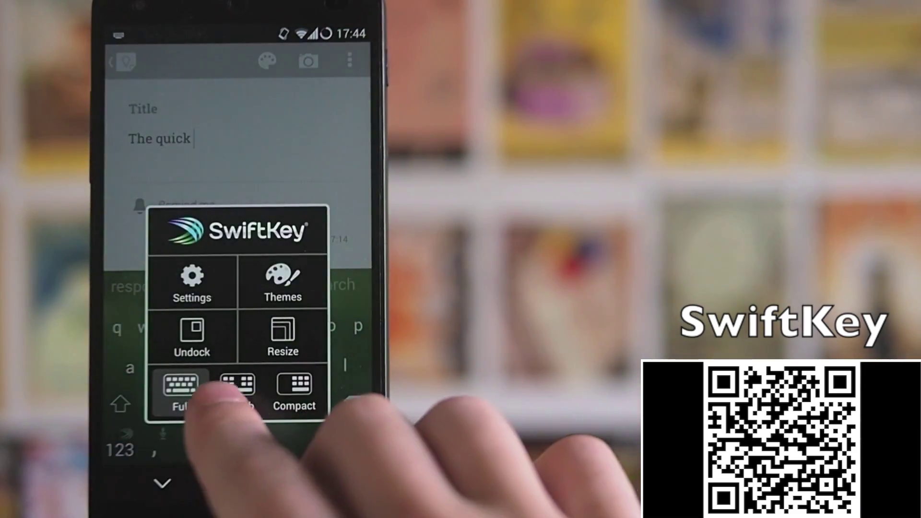
pyautogui.click(180, 400)
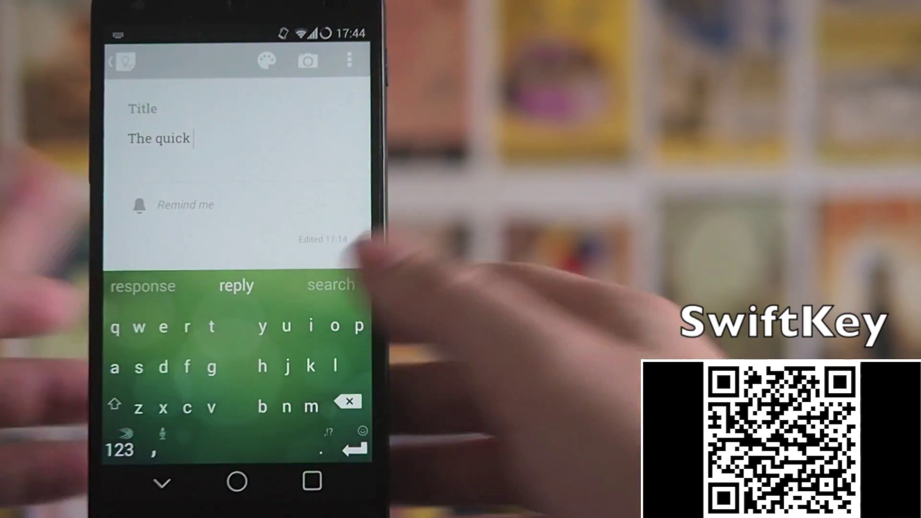
pyautogui.moveTo(238, 367); pyautogui.dragTo(331, 367)
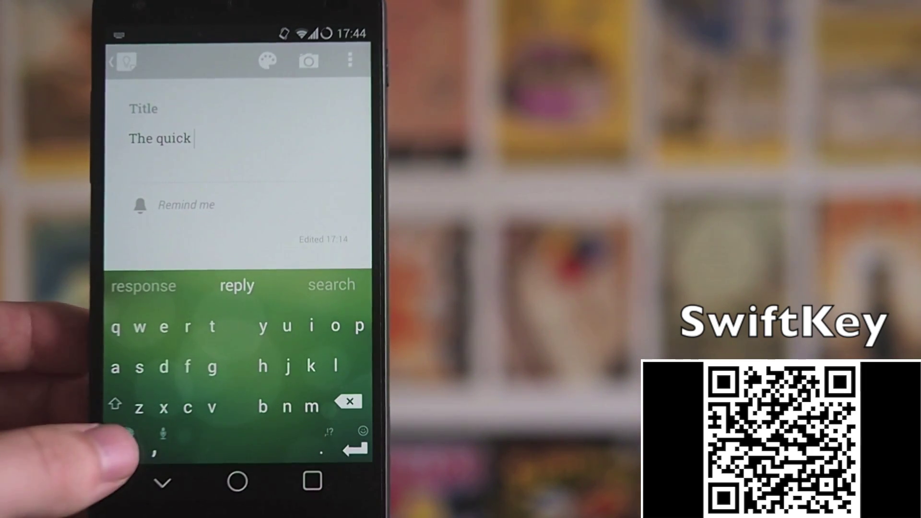
pyautogui.click(126, 436)
pyautogui.click(294, 384)
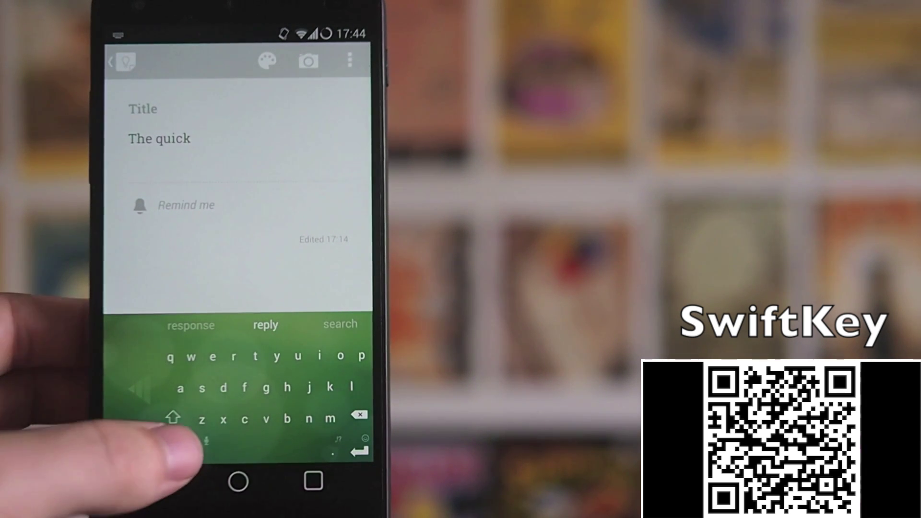
# Switch SwiftKey back to Full layout and try the largest and second resize sizes.
pyautogui.click(184, 441)
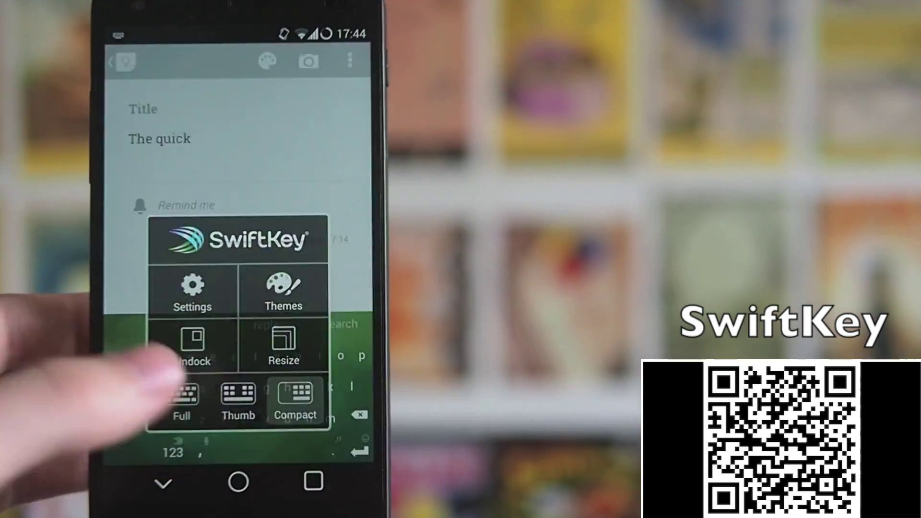
pyautogui.click(181, 398)
pyautogui.click(126, 436)
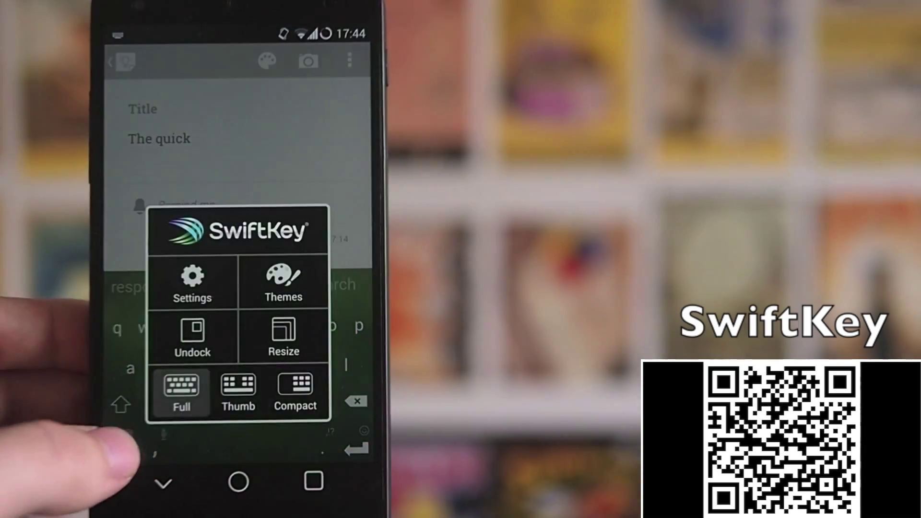
pyautogui.click(281, 329)
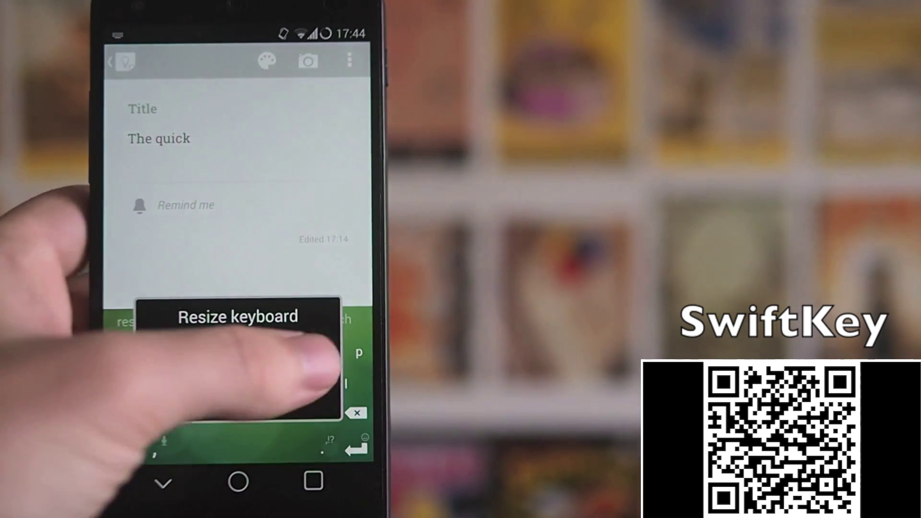
pyautogui.click(313, 347)
pyautogui.click(200, 351)
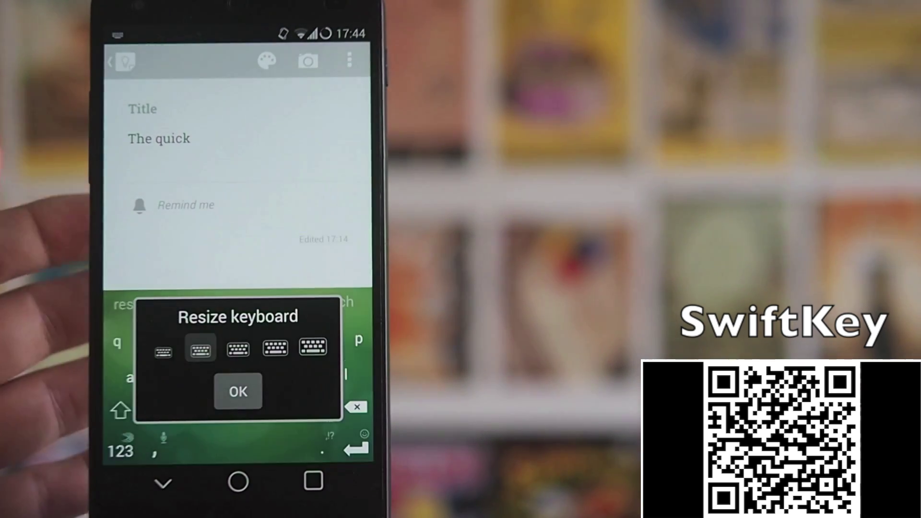
# Confirm the taller second keyboard size and undock the keyboard to float.
pyautogui.click(238, 349)
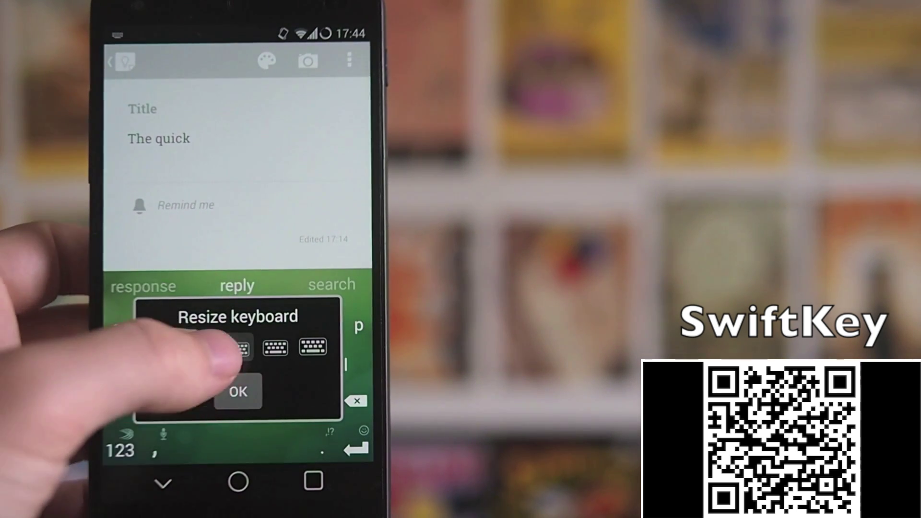
pyautogui.click(238, 348)
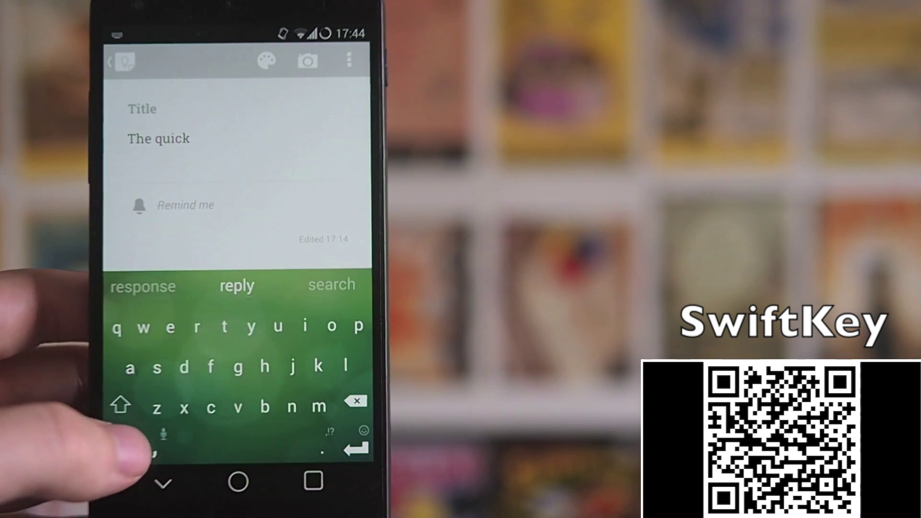
pyautogui.click(133, 448)
pyautogui.click(192, 329)
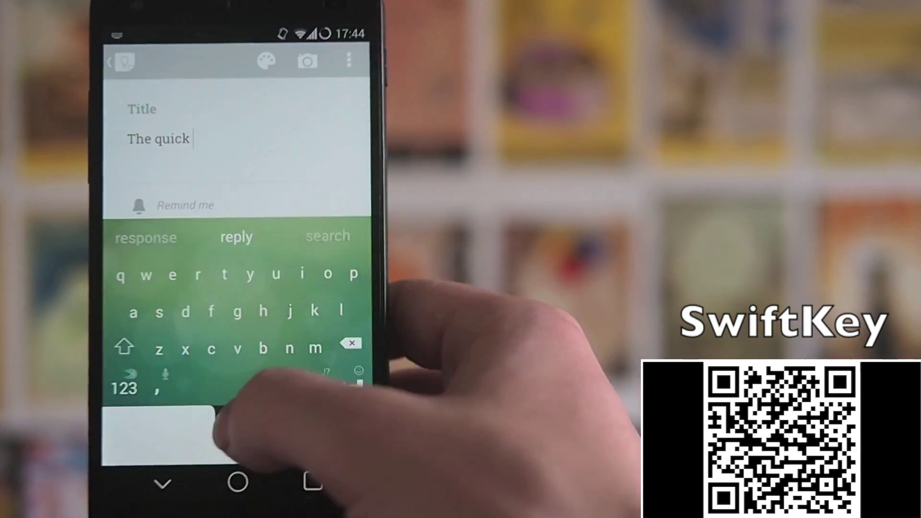
# Reposition the floating keyboard while the title becomes 'The quick the quick brown ybrgrffr'.
pyautogui.moveTo(238, 422)
pyautogui.mouseDown()
pyautogui.moveTo(238, 264)
pyautogui.moveTo(238, 278)
pyautogui.mouseUp()
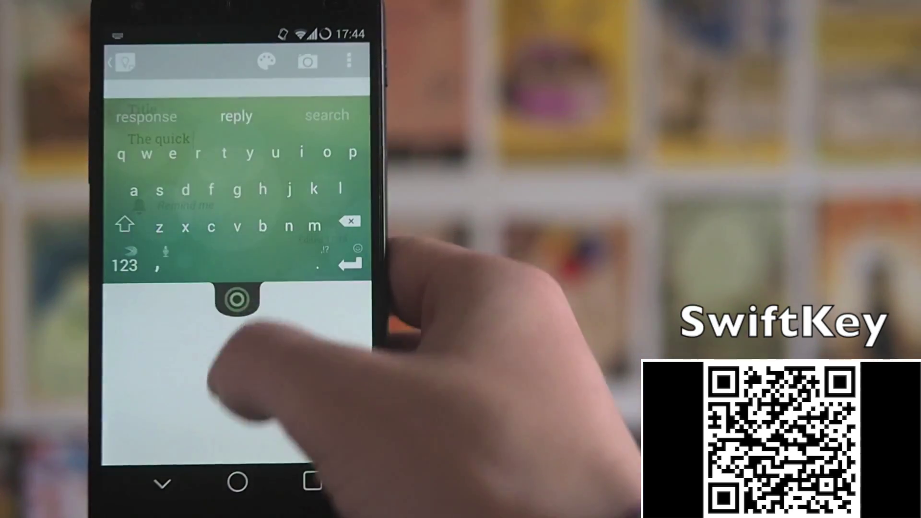
pyautogui.moveTo(238, 299); pyautogui.dragTo(238, 475)
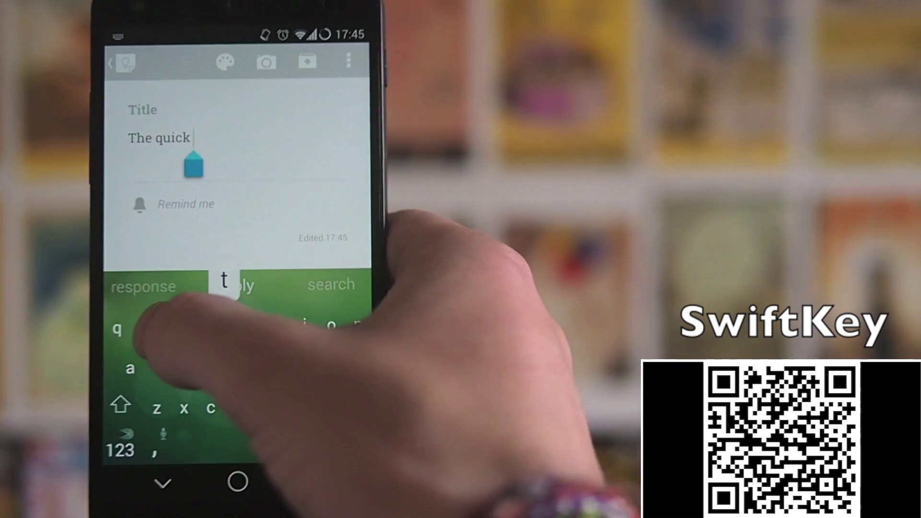
pyautogui.write('the quick ')
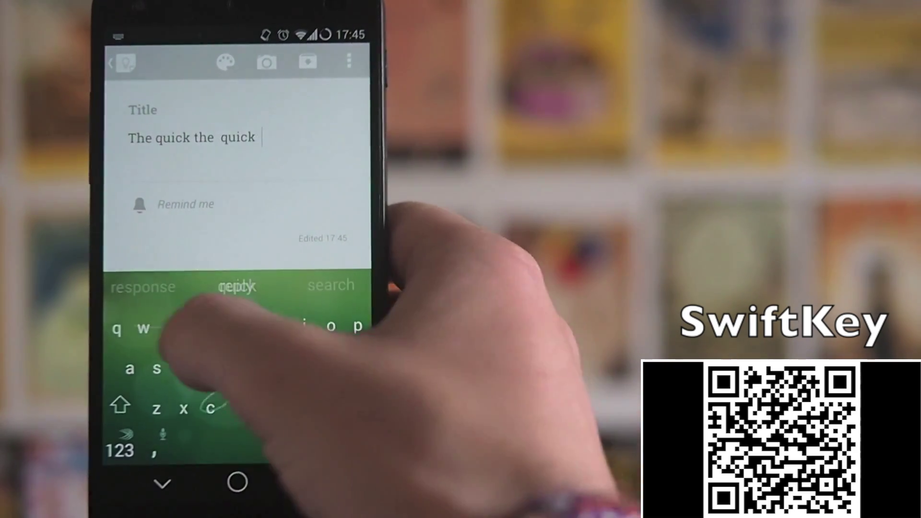
pyautogui.write('brown ')
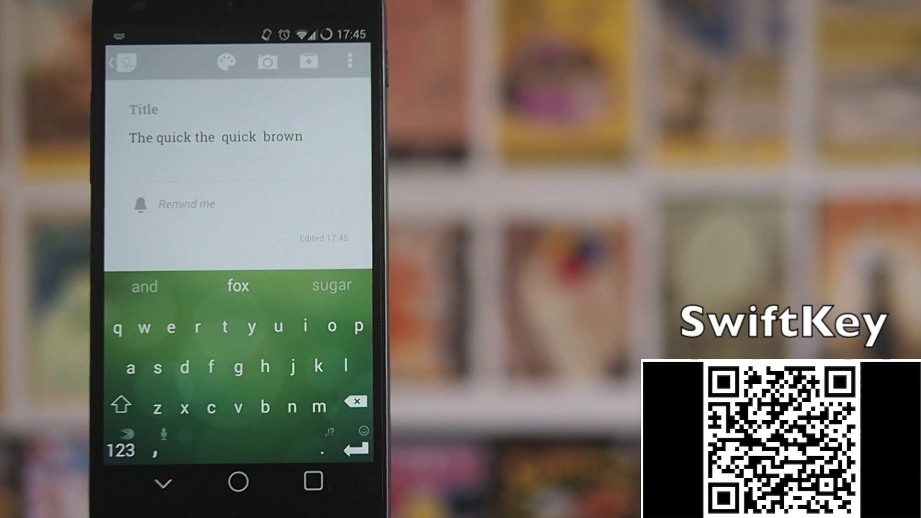
pyautogui.write('ybr')
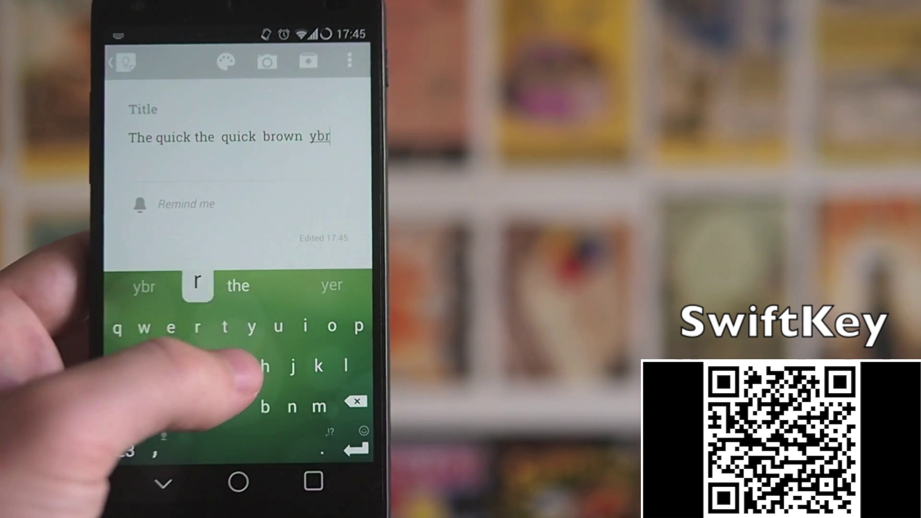
pyautogui.write('grffr')
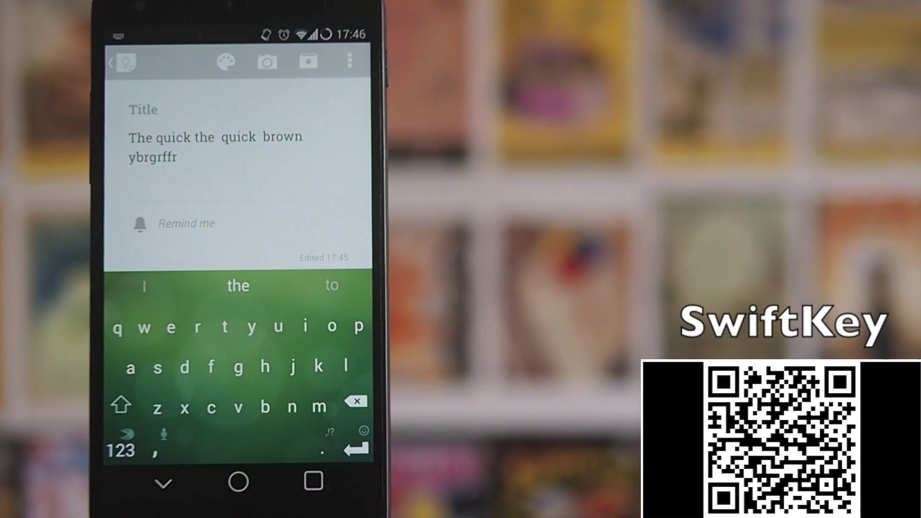
pyautogui.click(121, 447)
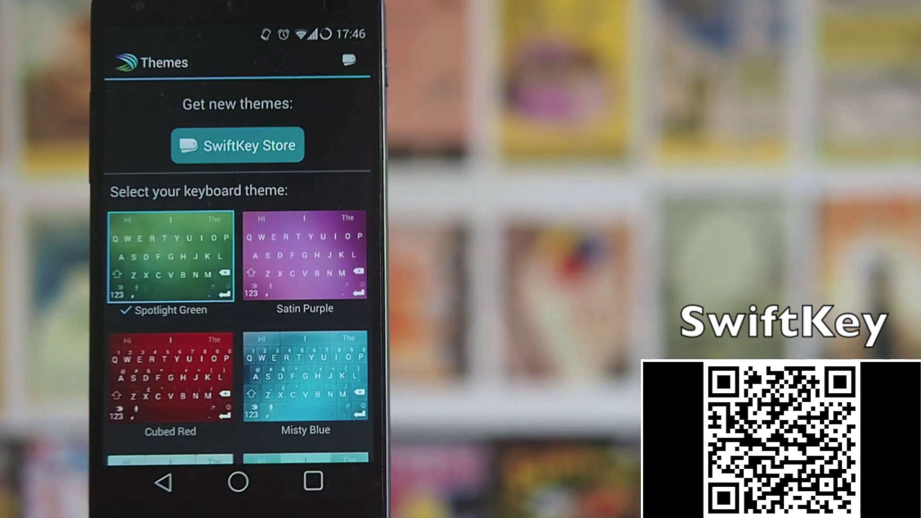
pyautogui.scroll(-3, 184, 367)
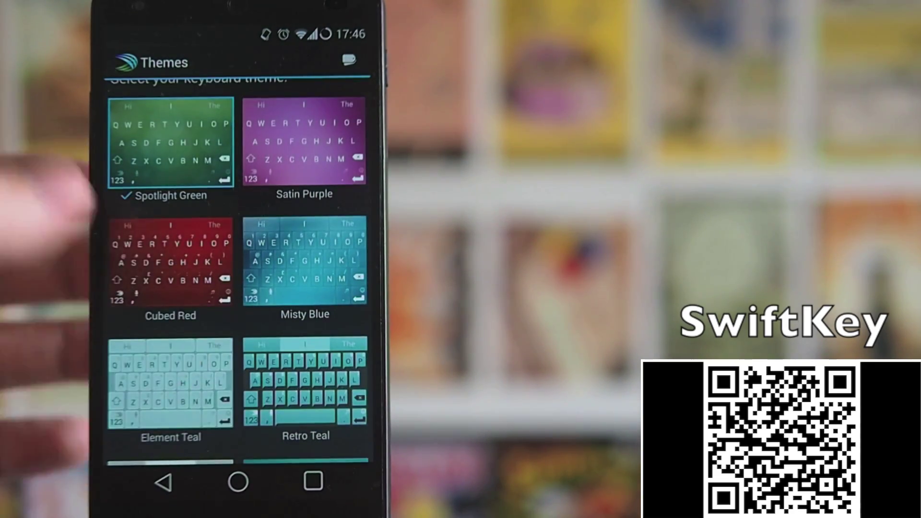
pyautogui.scroll(1, 195, 288)
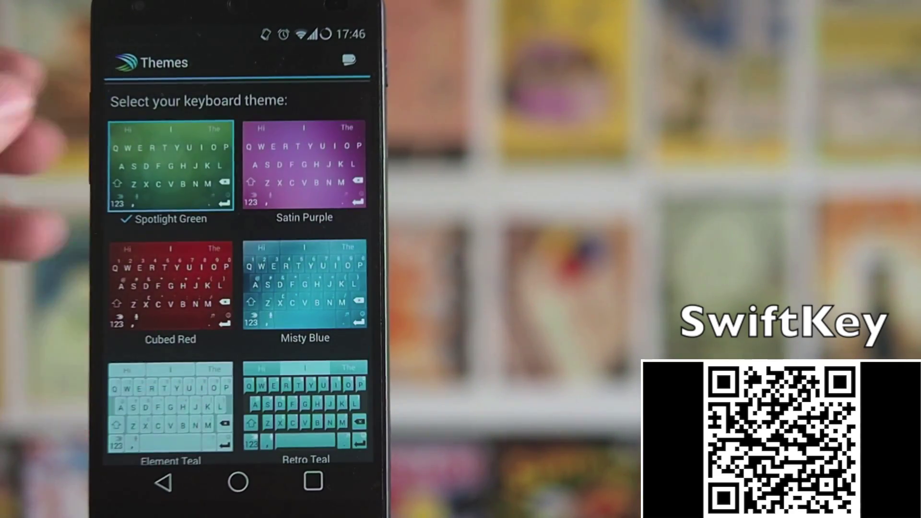
pyautogui.scroll(-5, 180, 360)
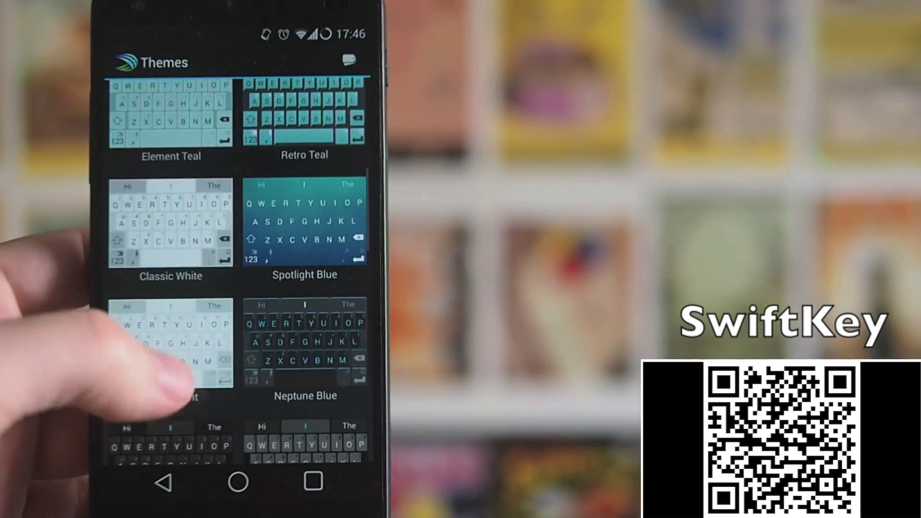
pyautogui.scroll(-6, 194, 389)
pyautogui.scroll(2, 202, 359)
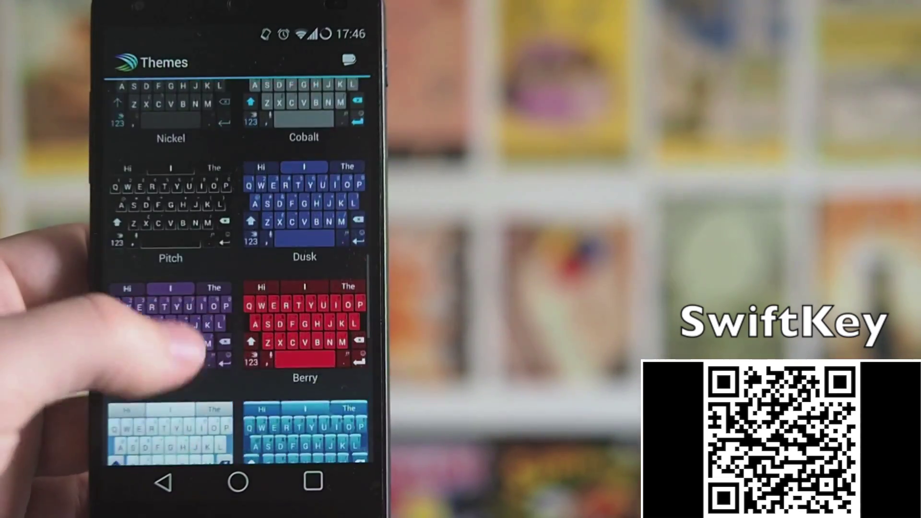
pyautogui.scroll(-7, 202, 323)
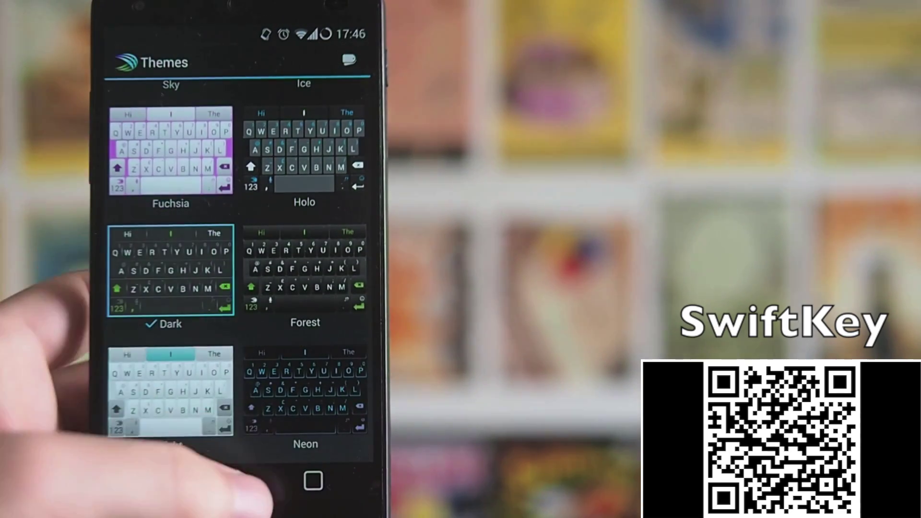
# Return home, relaunch Google Keep from the Productivity folder, and resume the note title.
pyautogui.click(238, 481)
pyautogui.click(239, 373)
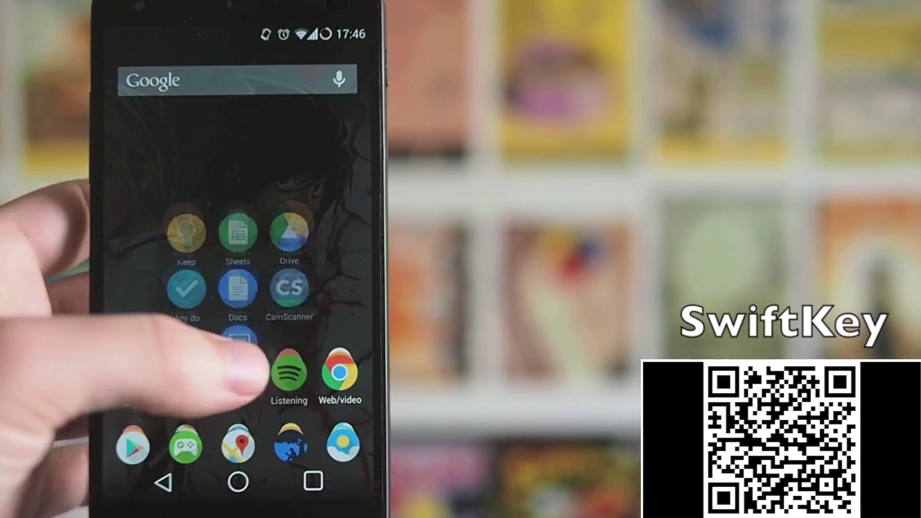
pyautogui.click(183, 220)
pyautogui.click(241, 173)
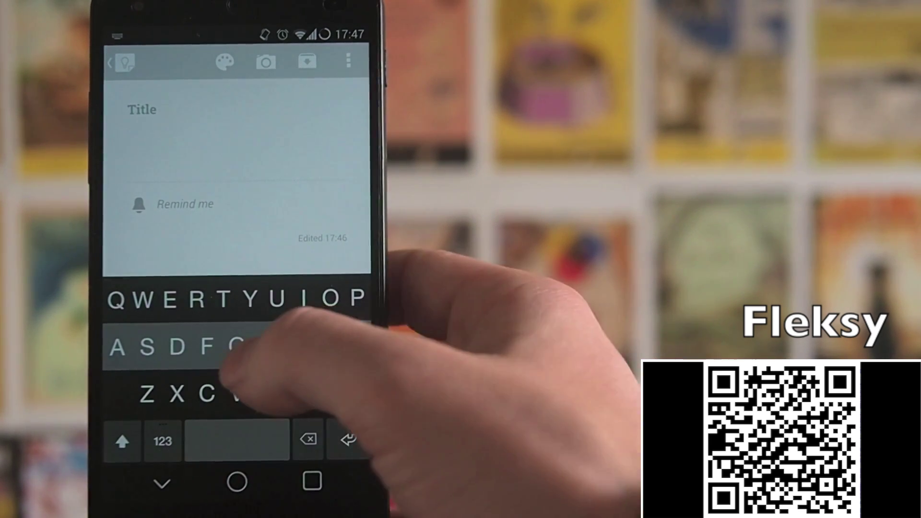
pyautogui.write('The q')
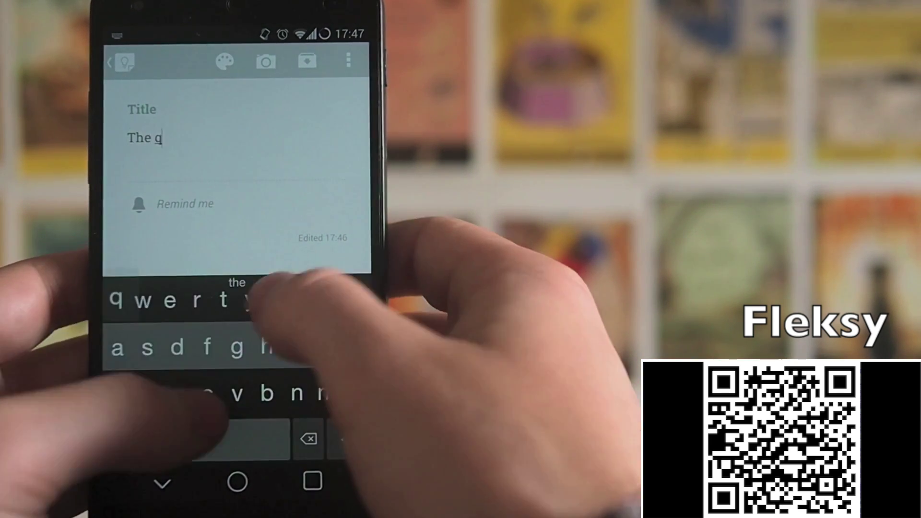
pyautogui.write('uick brown ')
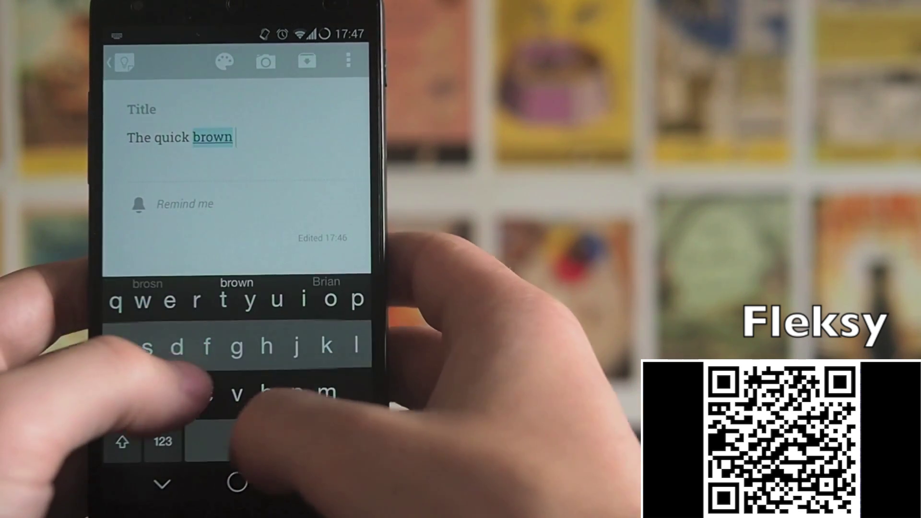
pyautogui.write('fix')
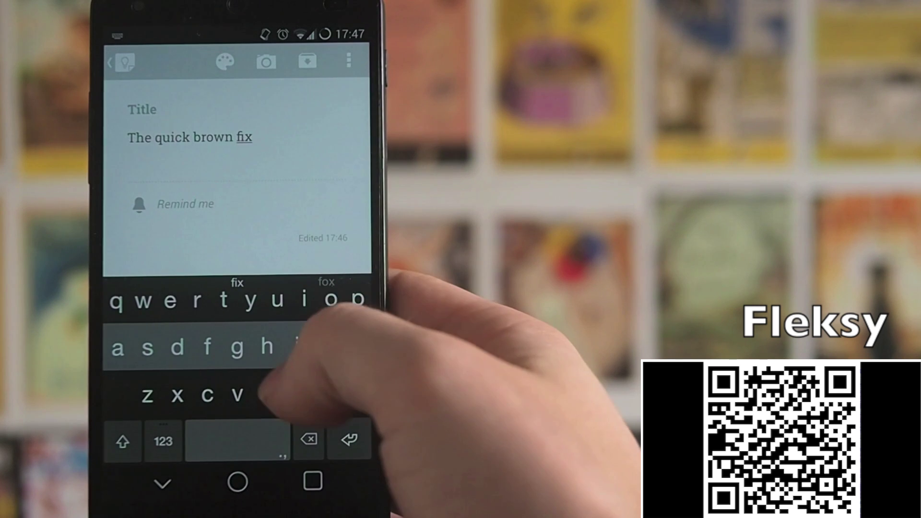
pyautogui.press('Down')
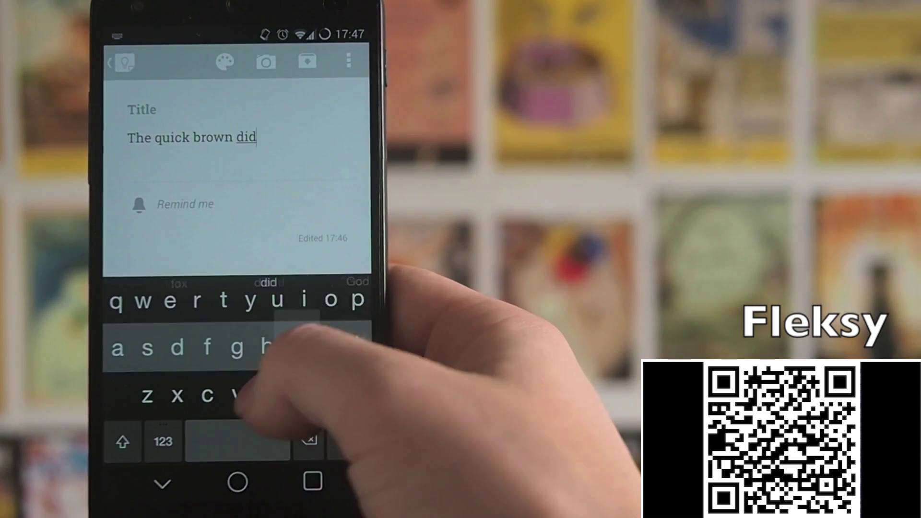
pyautogui.press('Up')
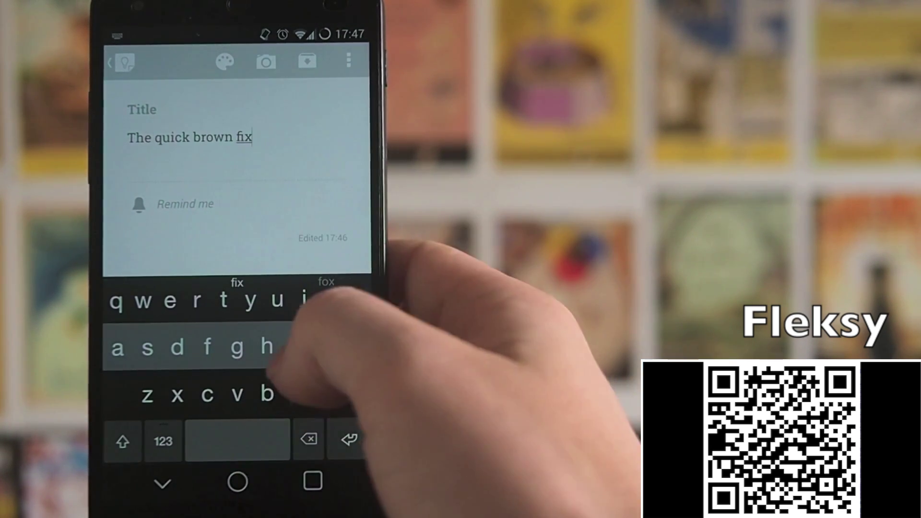